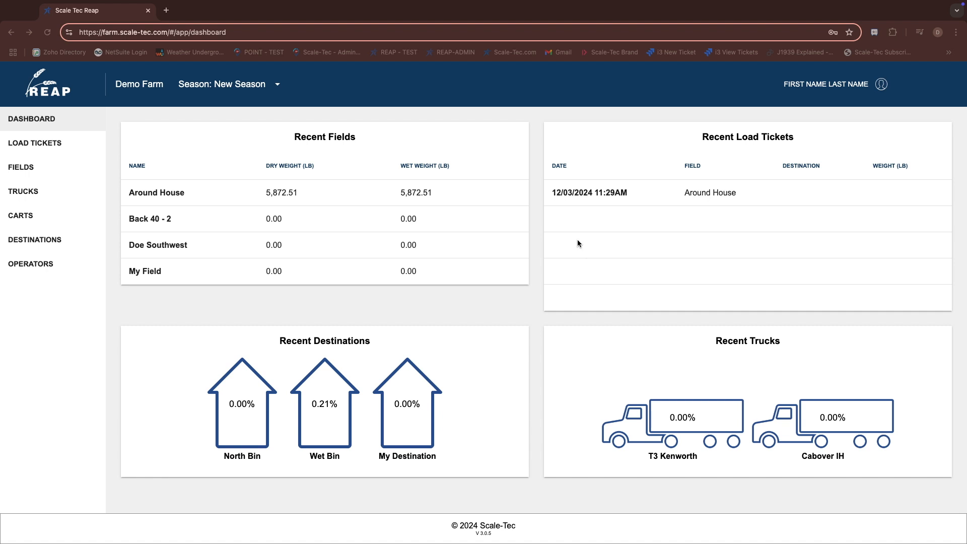
Open the grain shrink policies section of the account settings
left_click(881, 86)
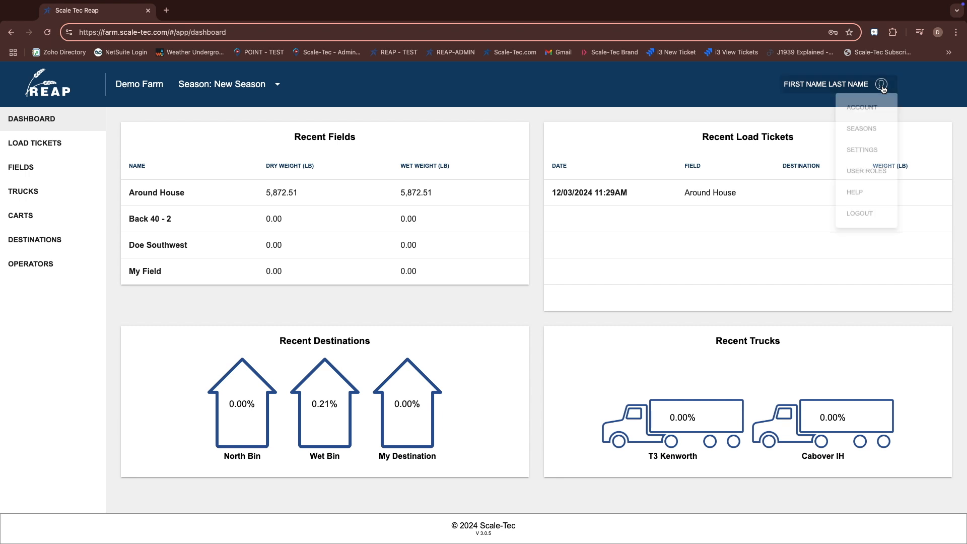
left_click(863, 111)
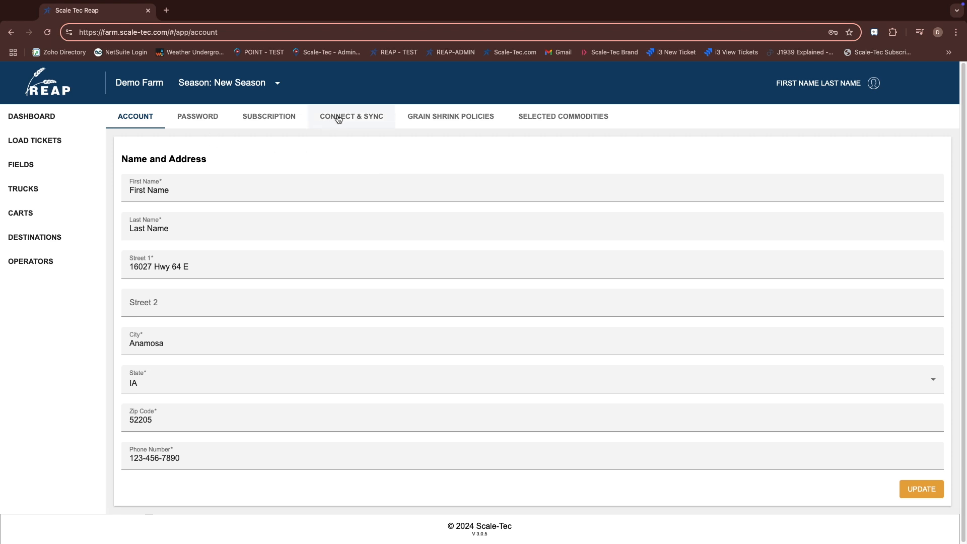
left_click(432, 118)
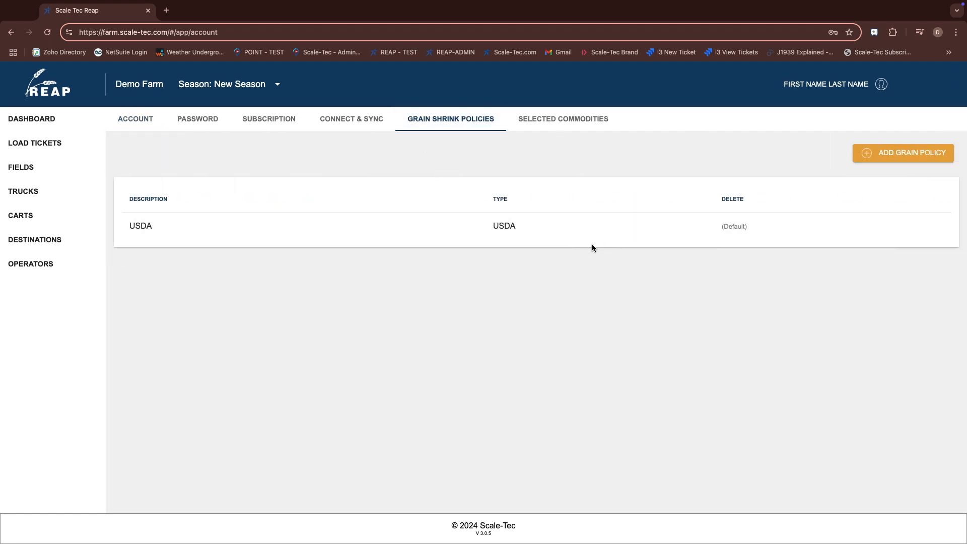
Review the commodity inputs of the default USDA grain shrink policy
left_click(303, 229)
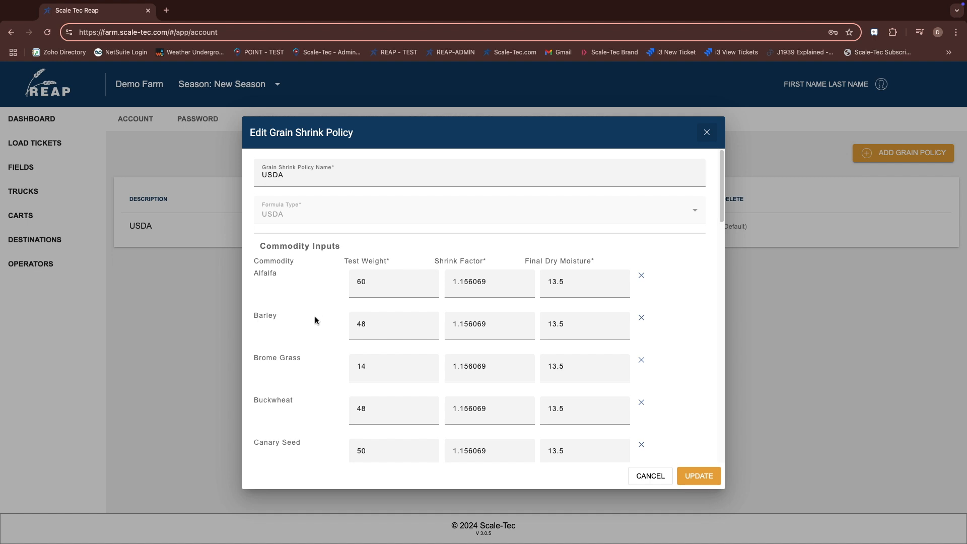
scroll(313, 323, "down", 5)
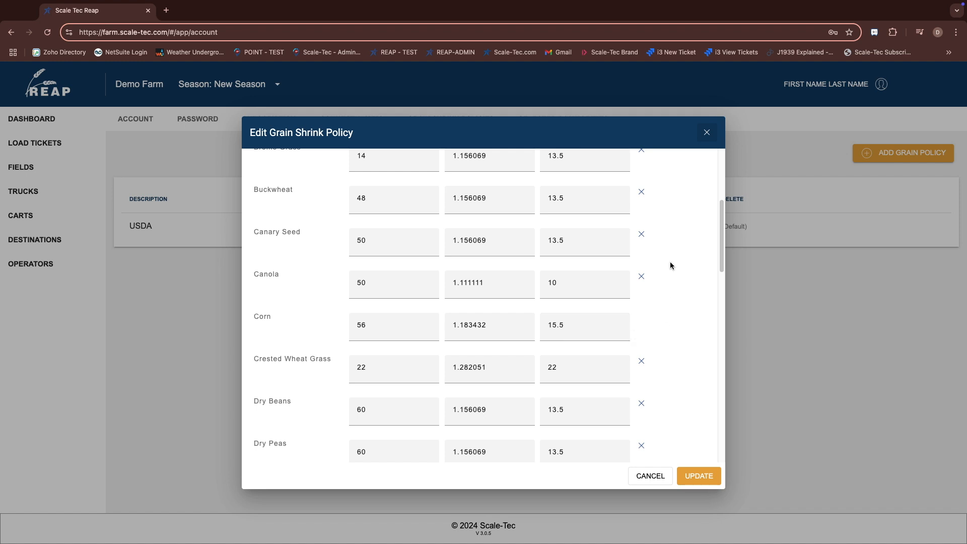
left_click(707, 133)
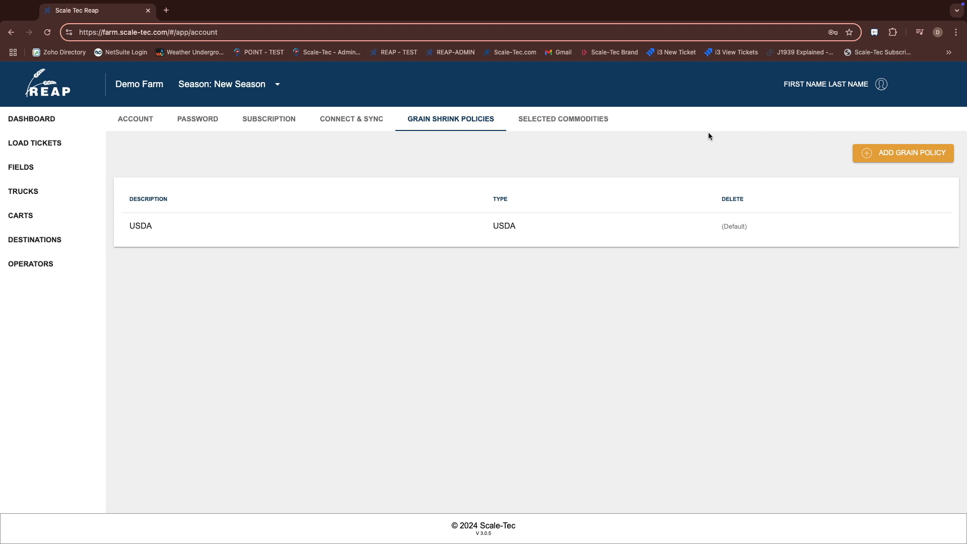
Start a new grain shrink policy named 15% Corn using the USDA formula type
left_click(881, 153)
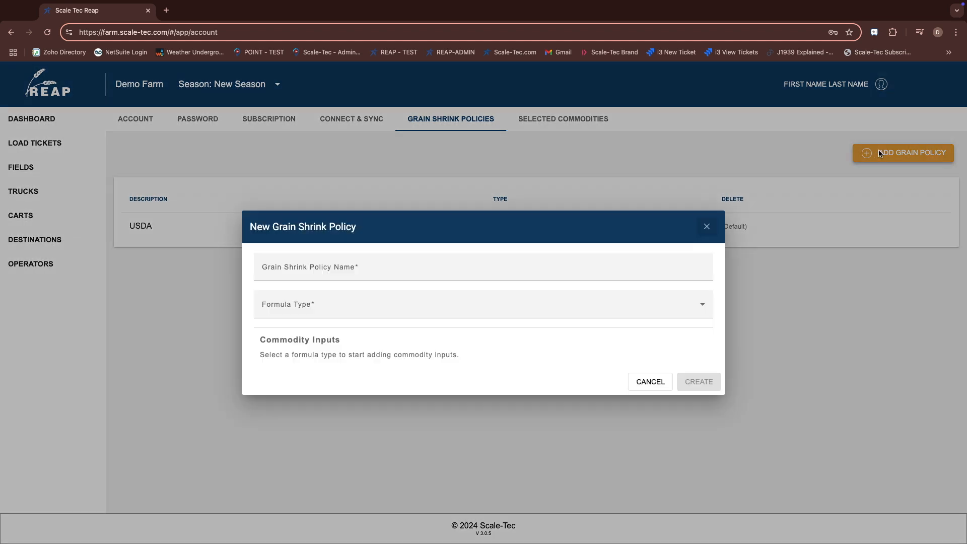
left_click(371, 265)
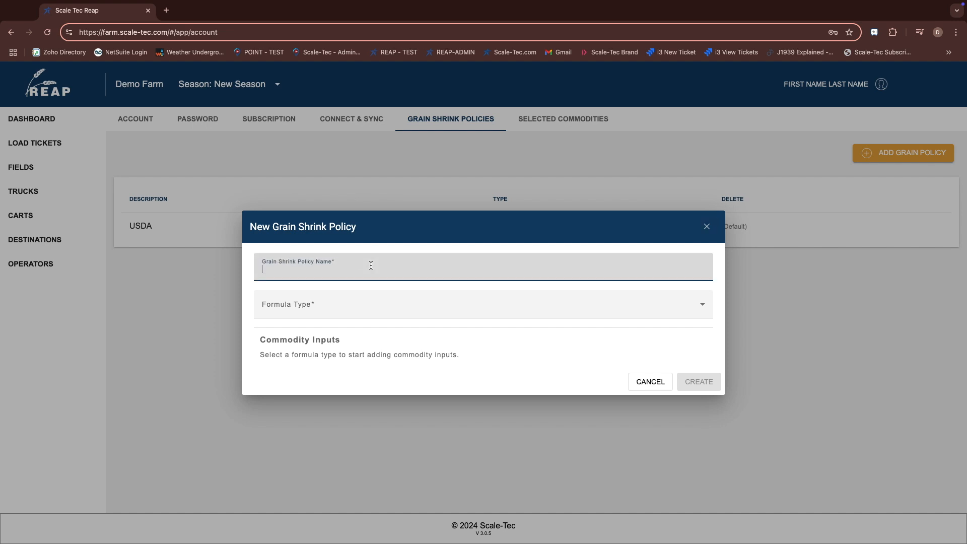
type("15% Corn")
left_click(361, 312)
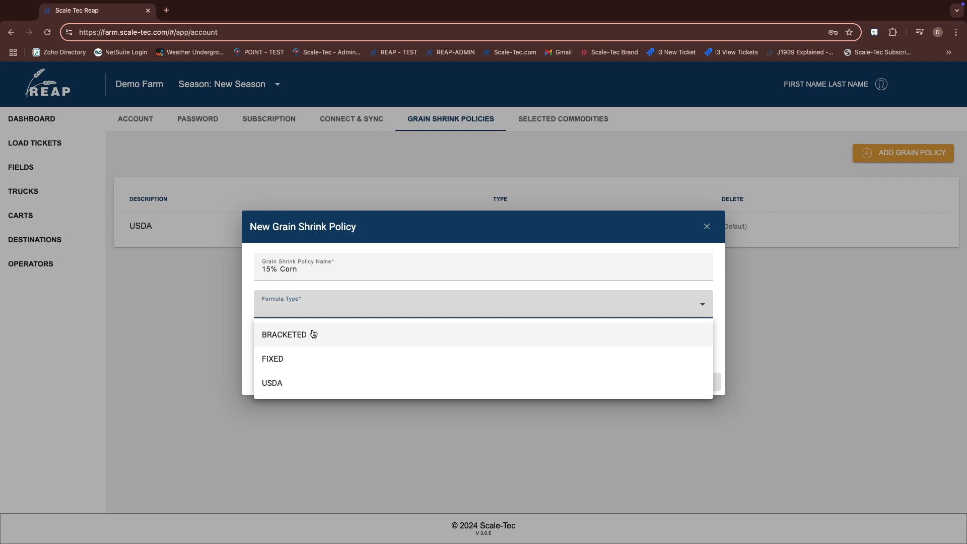
left_click(288, 385)
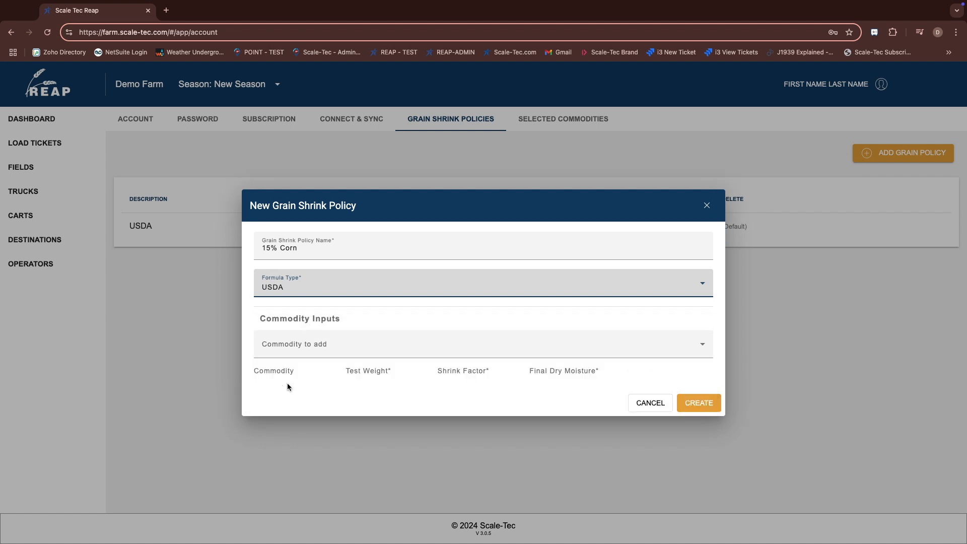
Add Corn to the policy with shrink factor 1.18 and final dry moisture 15.0, and create the policy
left_click(294, 347)
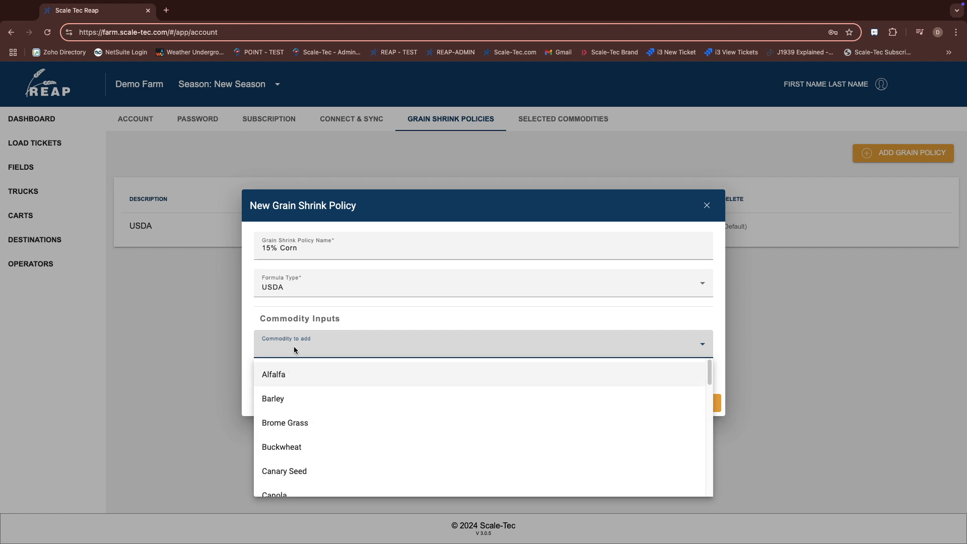
scroll(309, 444, "down", 3)
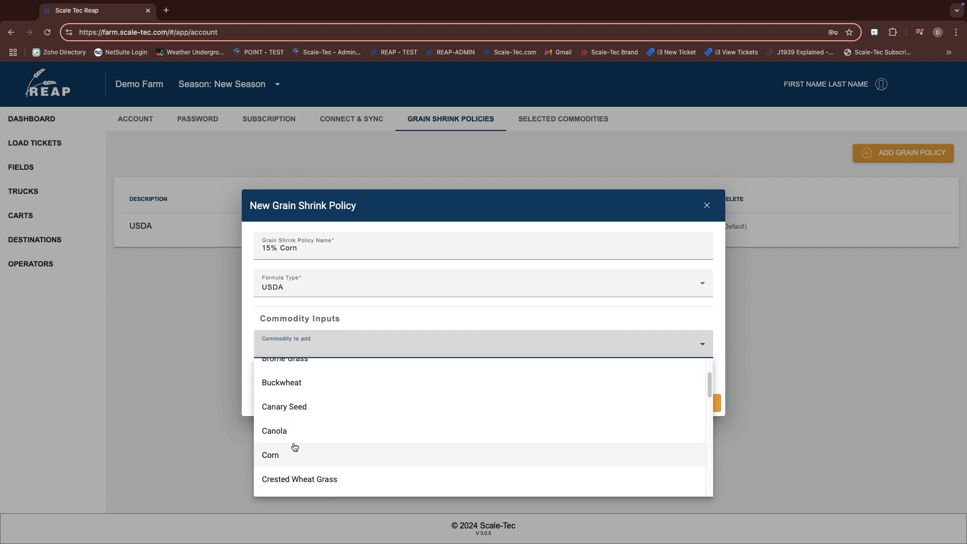
left_click(288, 453)
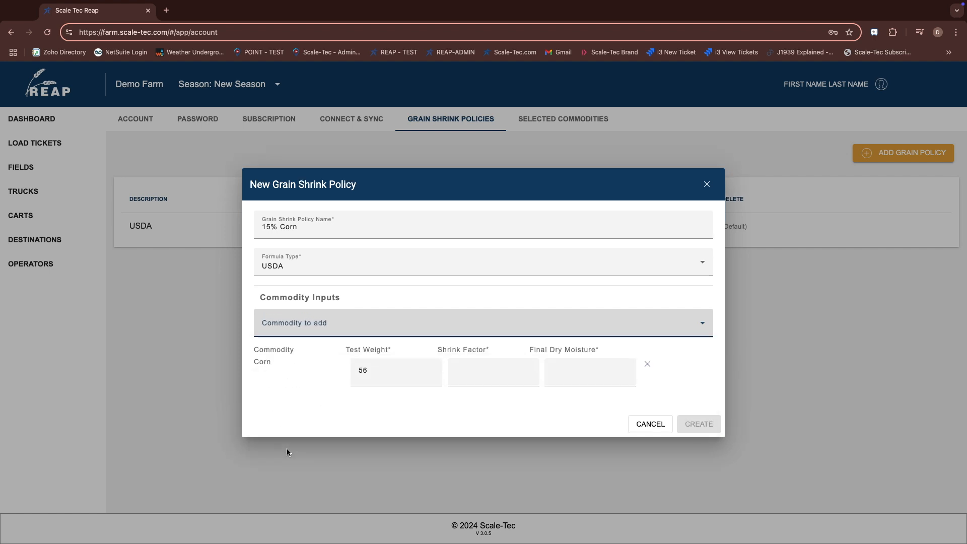
left_click(491, 372)
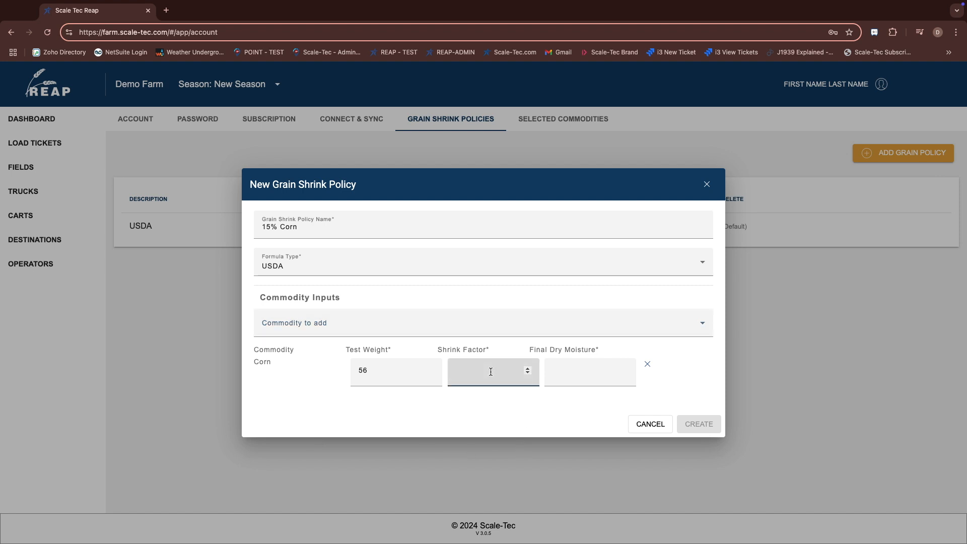
type("1.18")
left_click(585, 378)
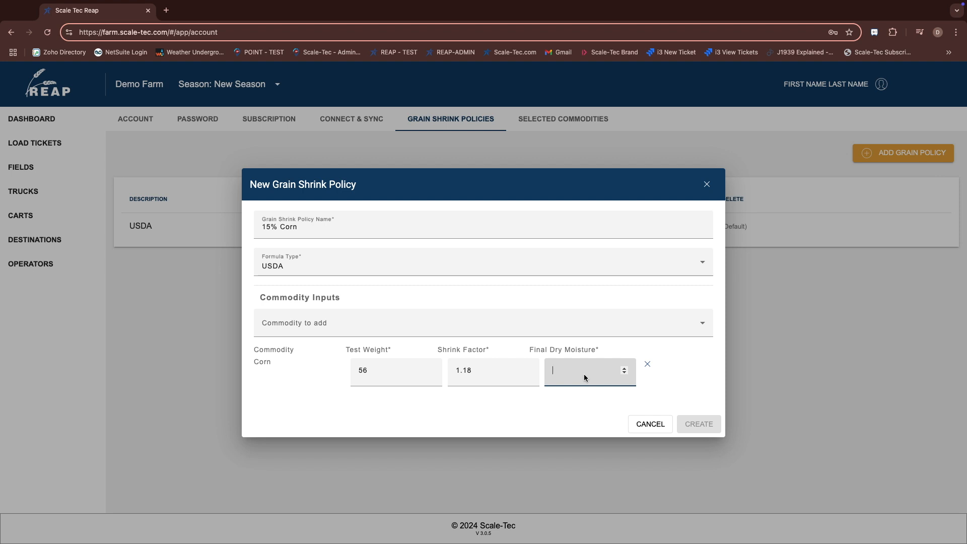
type("15.0")
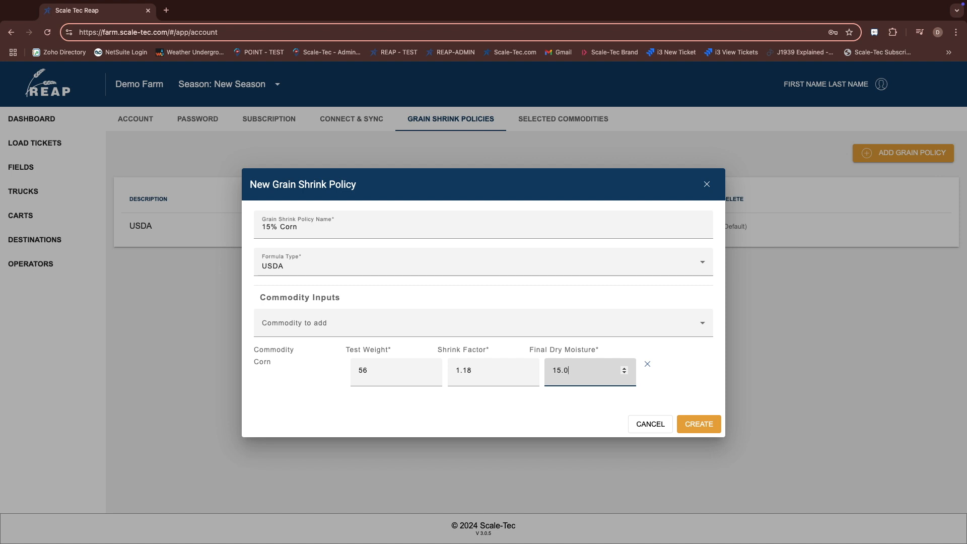
left_click(699, 424)
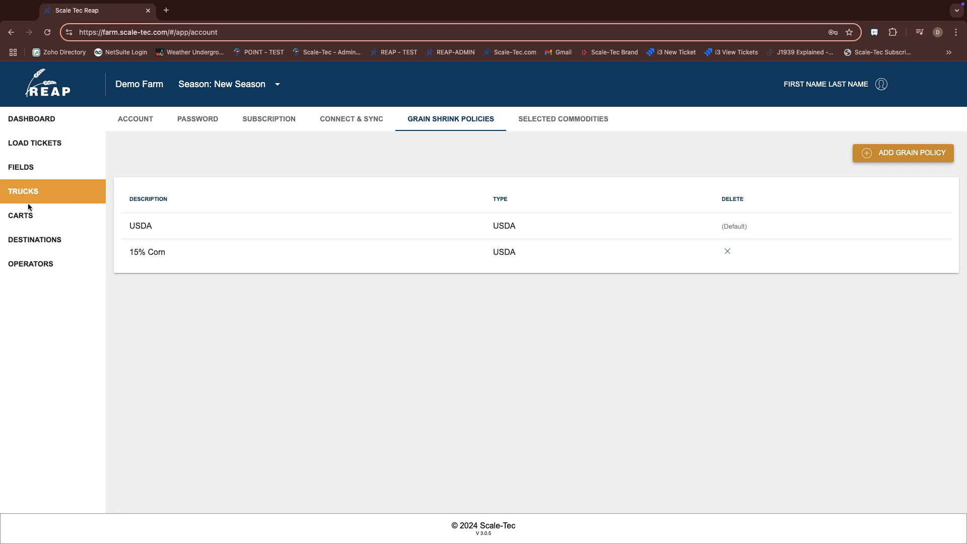
Set the grain shrink policy of the destination My Destination to 15% Corn
left_click(37, 245)
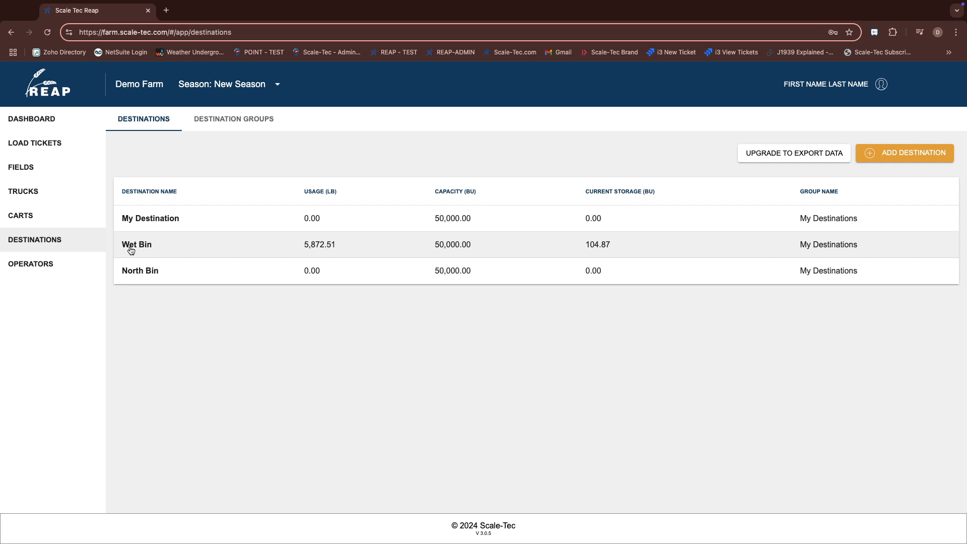
left_click(143, 218)
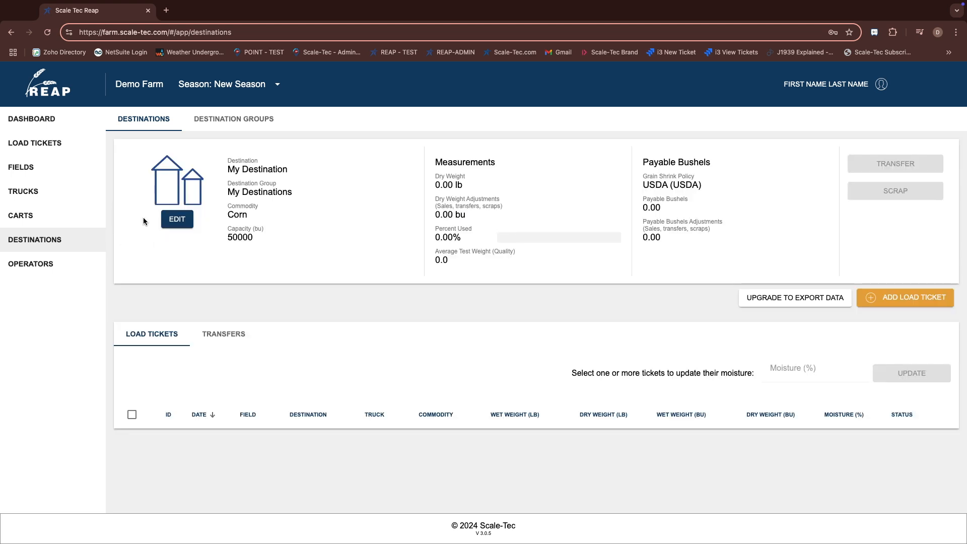
left_click(177, 223)
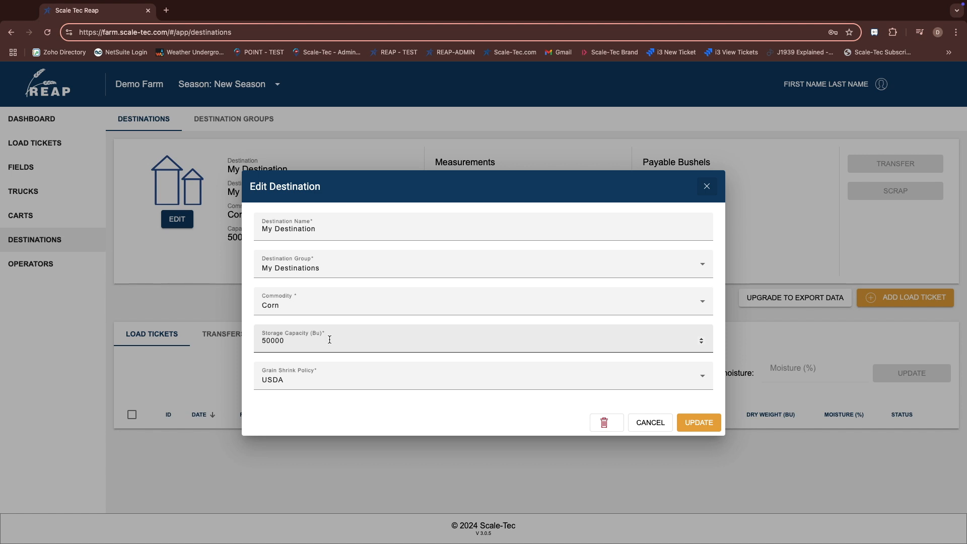
left_click(699, 386)
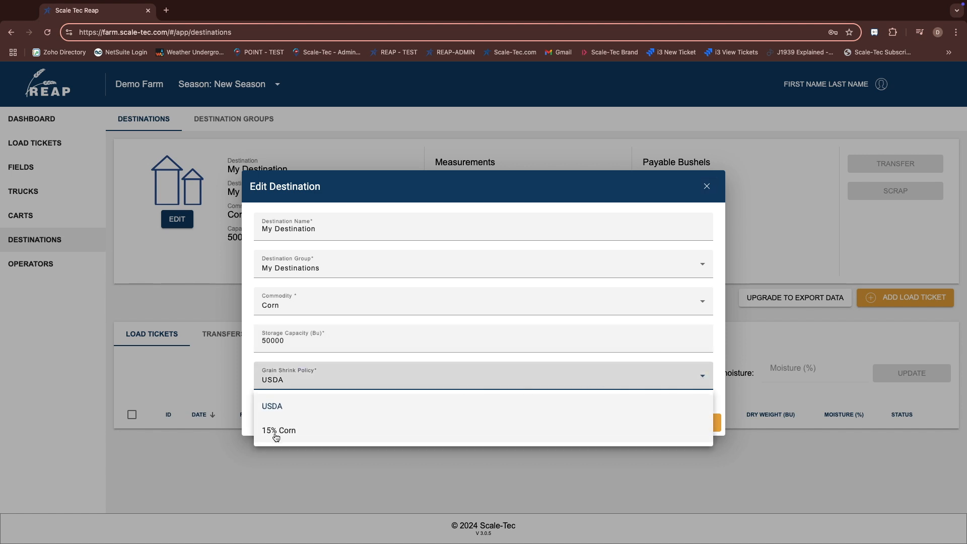
left_click(276, 432)
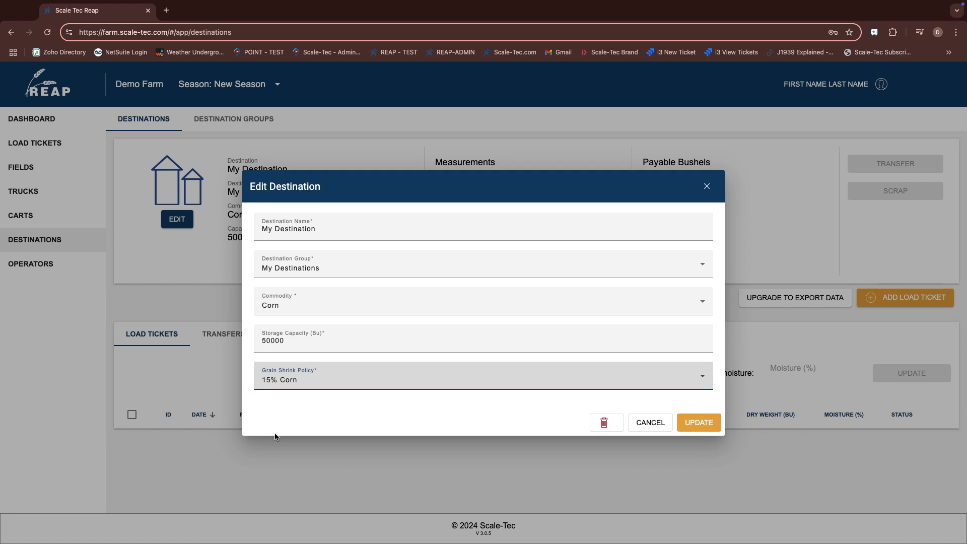
left_click(701, 424)
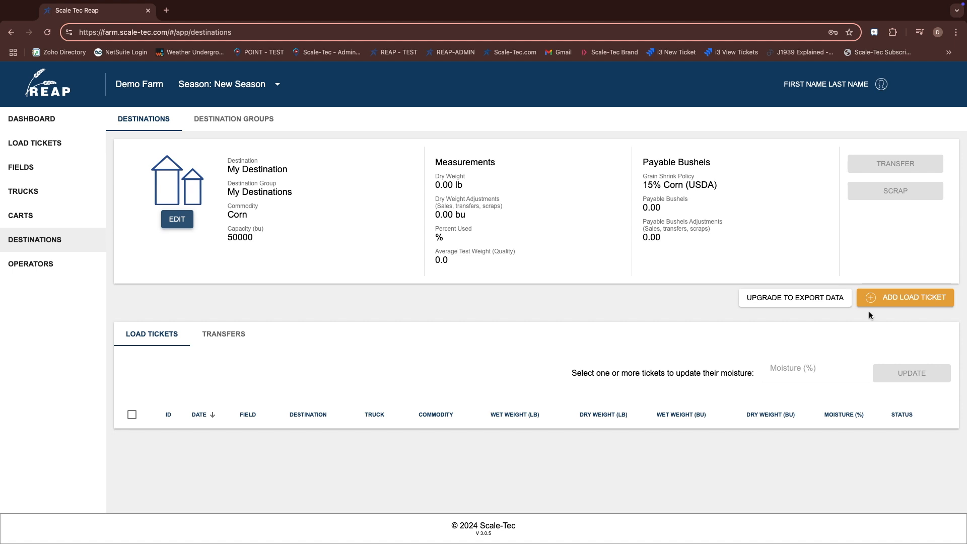
Set the grain shrink policy of the field My Field to 15% Corn
left_click(32, 166)
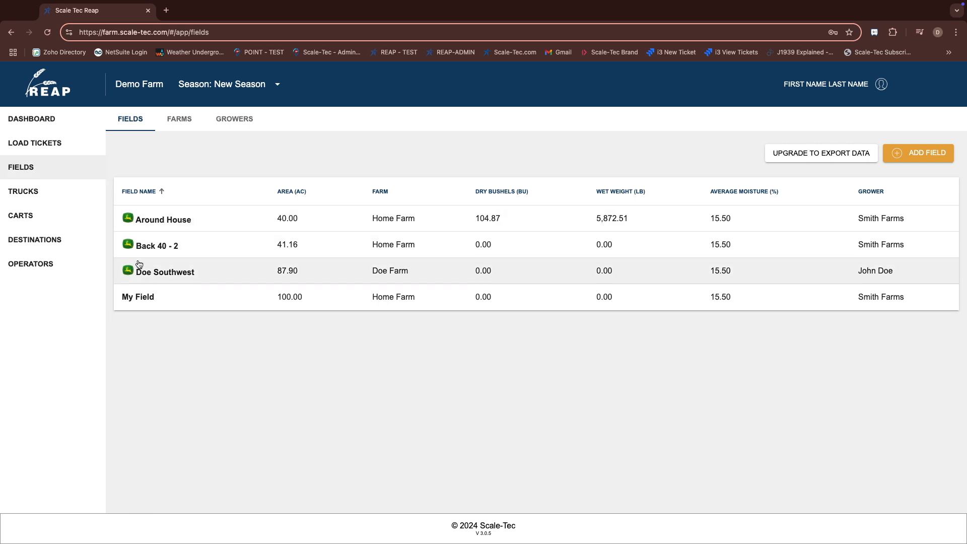
left_click(147, 301)
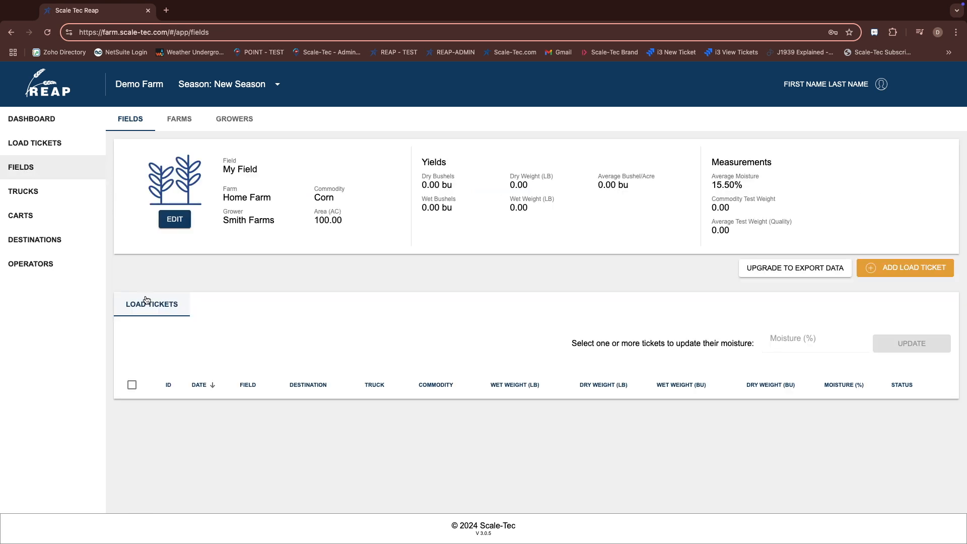
left_click(173, 222)
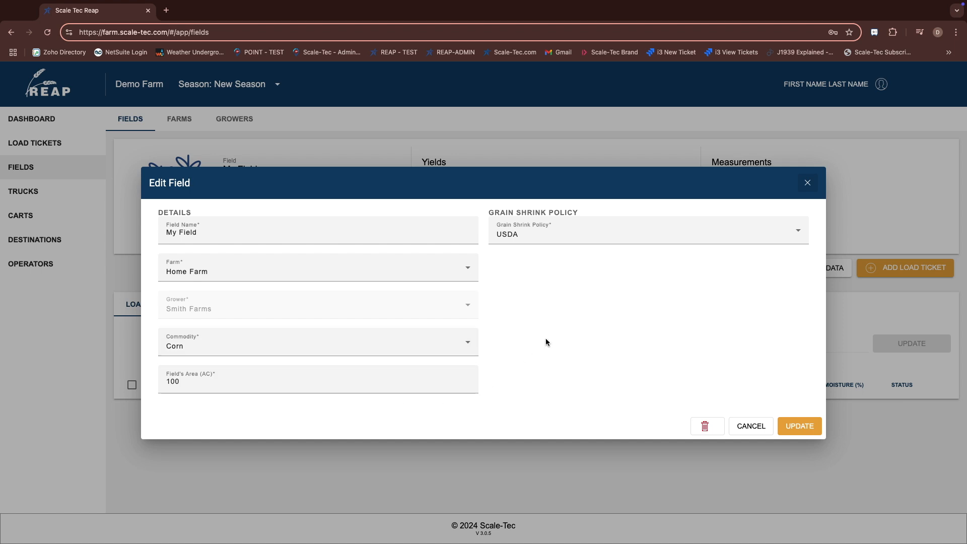
left_click(755, 233)
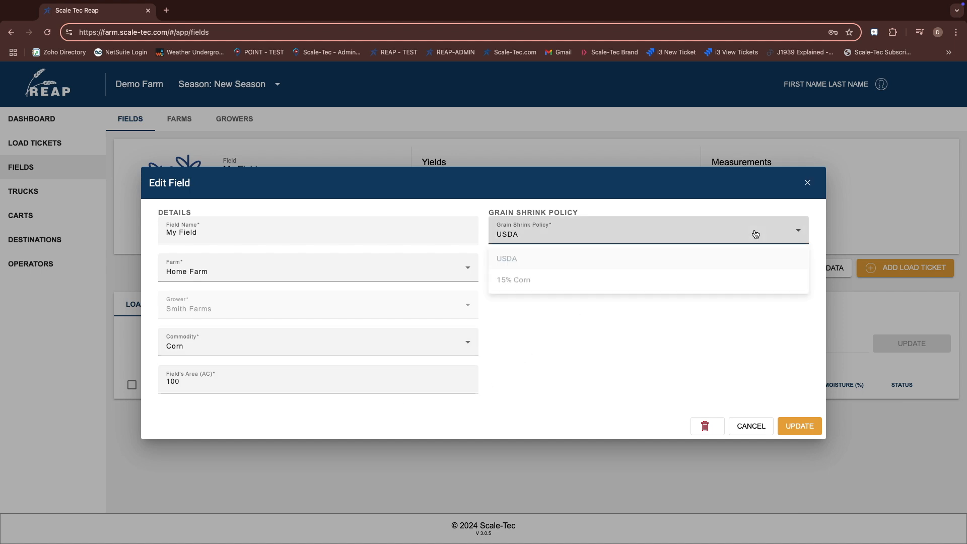
left_click(534, 287)
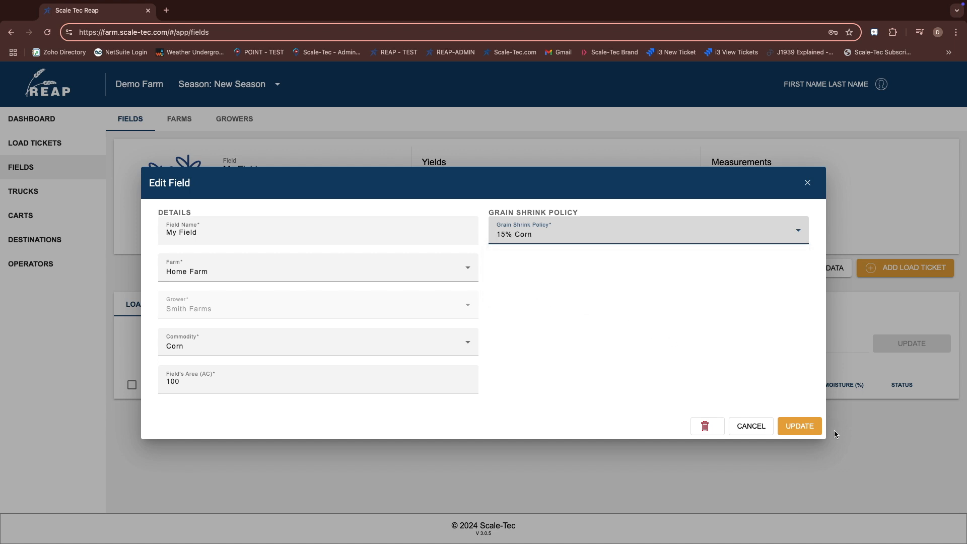
left_click(805, 429)
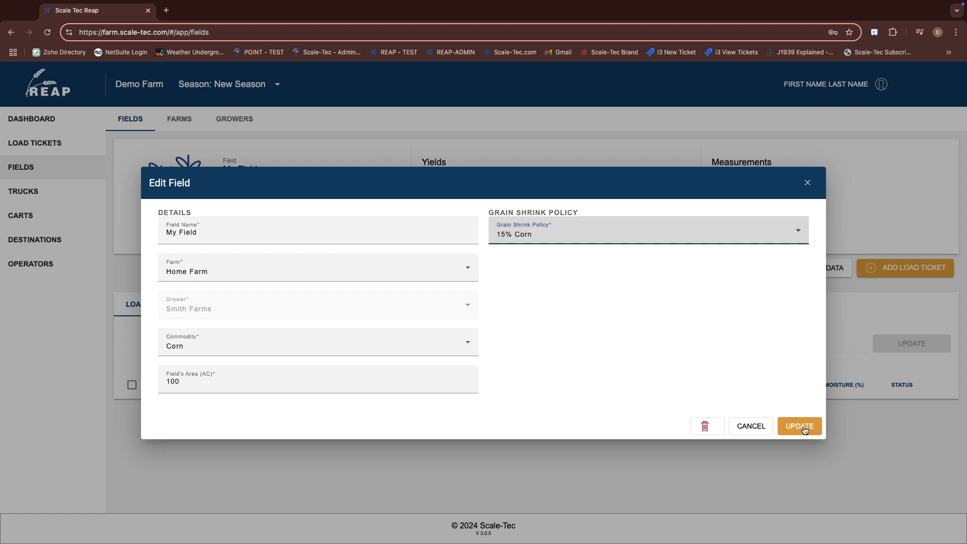